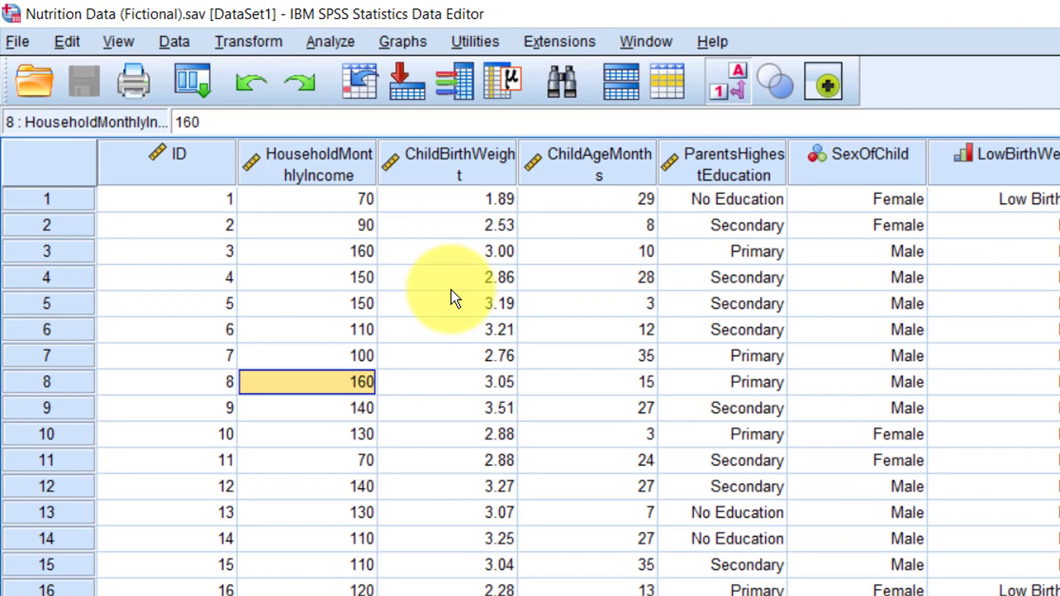
Step: Build and run a custom table counting children by SexOfChild (Female 198, Male 215)
click(351, 42)
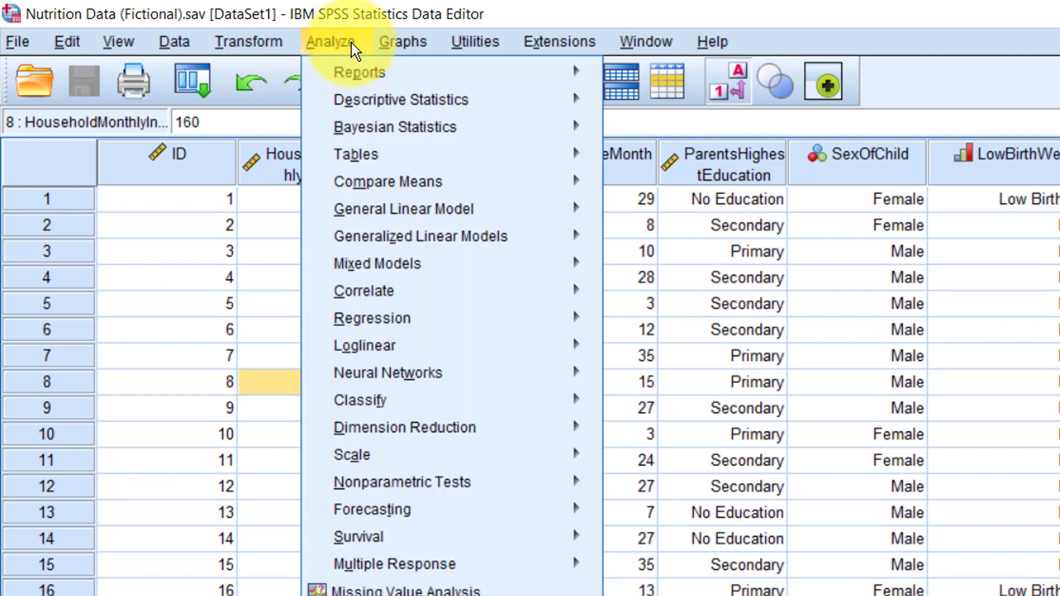
mouse_move(362, 159)
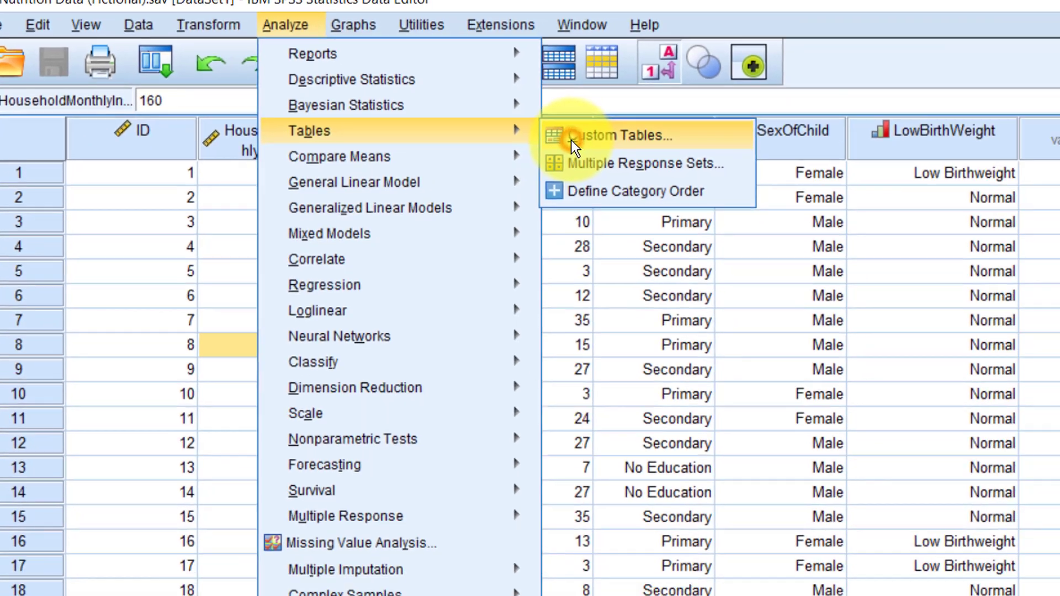
click(652, 160)
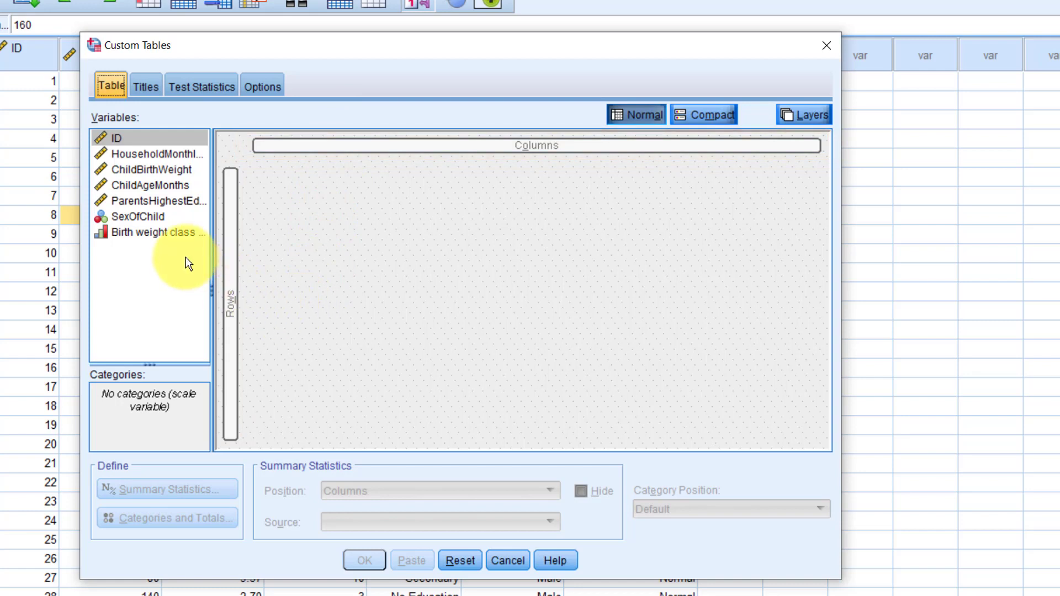
drag(151, 216, 231, 266)
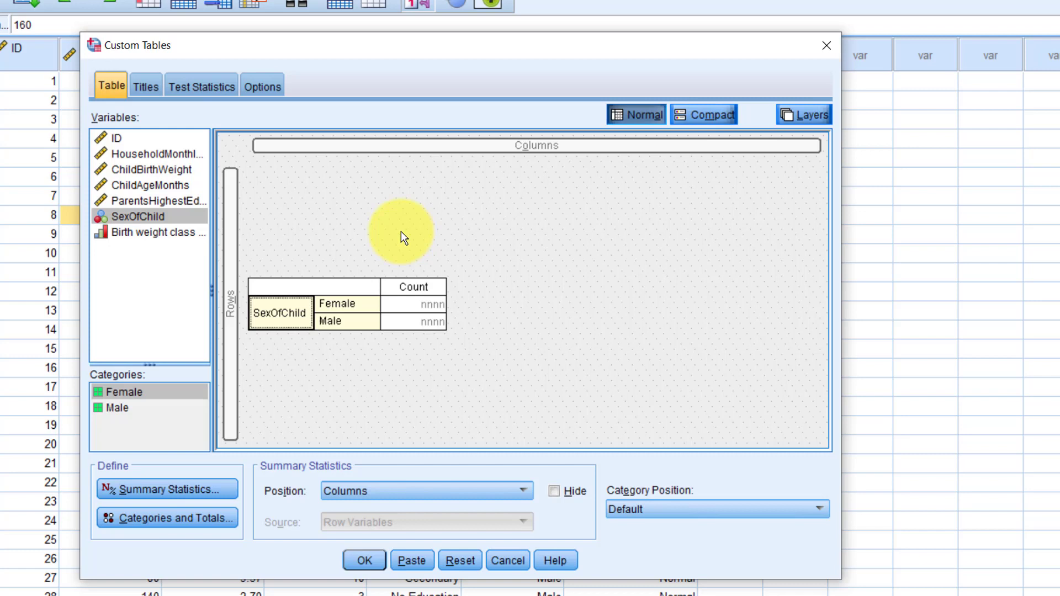
click(364, 559)
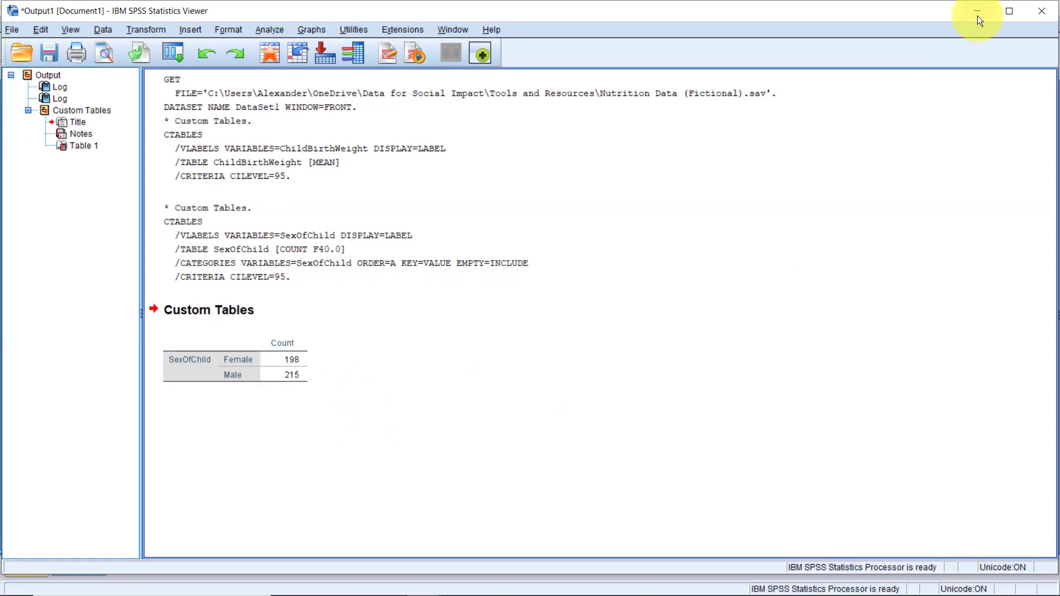
Step: Reopen Custom Tables from the data, try ParentsHighestEducation under SexOfChild in the rows, then remove it
click(977, 16)
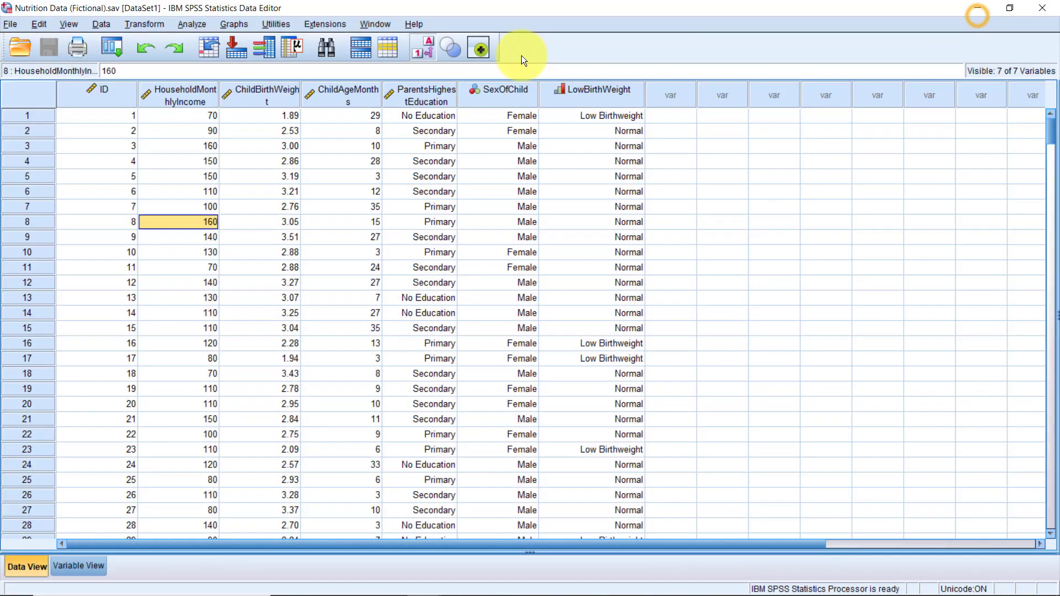
click(191, 25)
mouse_move(254, 91)
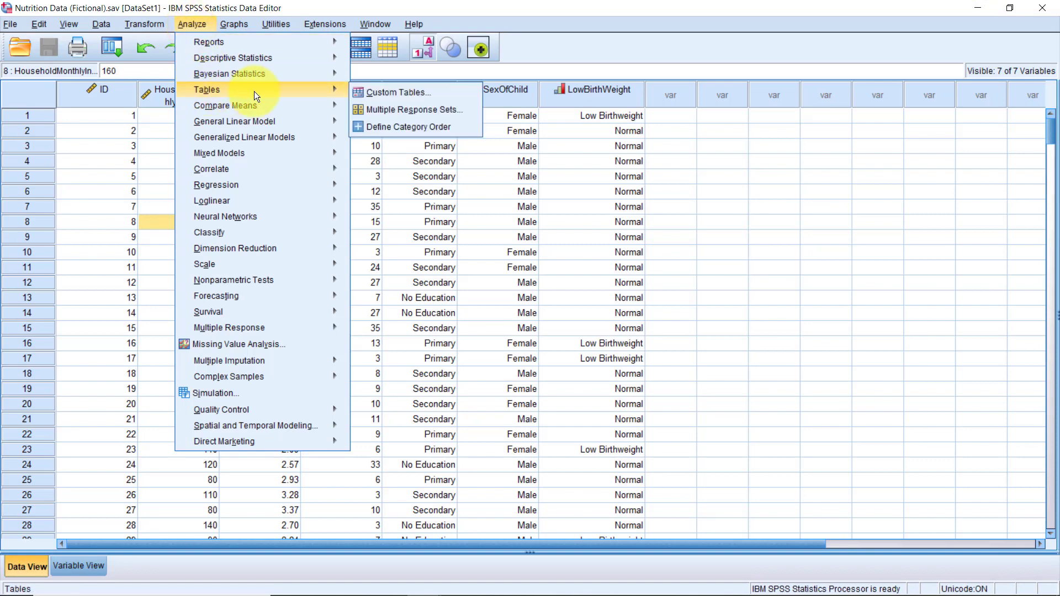
click(379, 92)
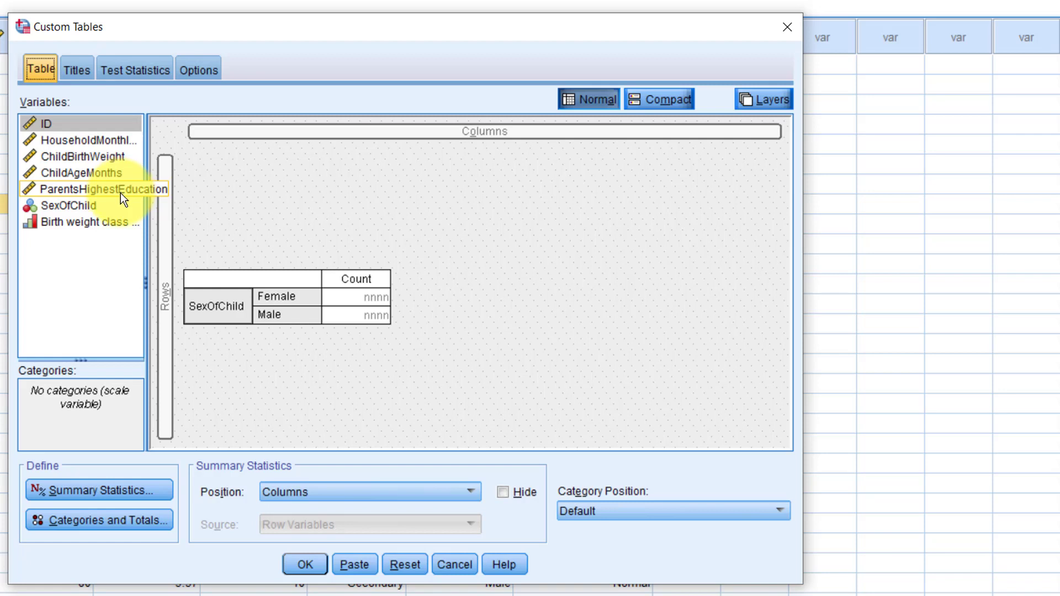
drag(120, 193, 246, 328)
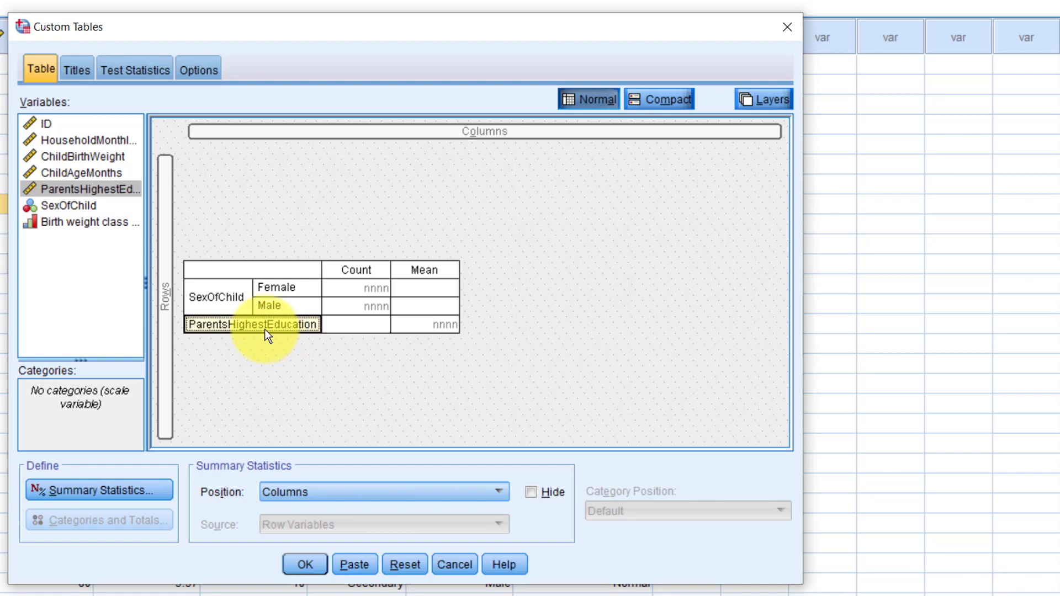
drag(265, 331, 58, 239)
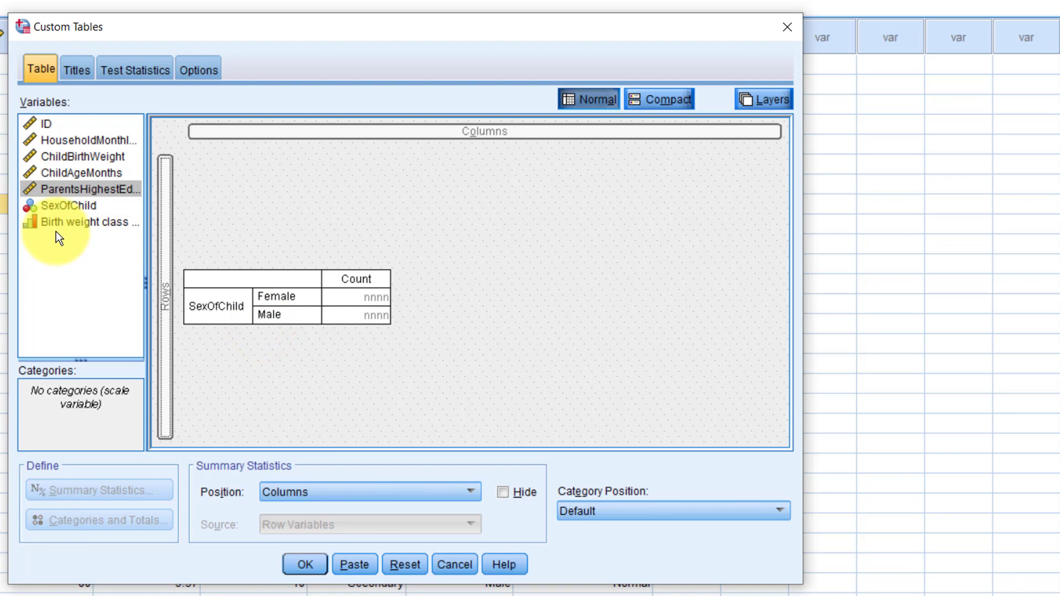
Step: Make ParentsHighestEducation ordinal and stack it and Birth weight class under SexOfChild in rows
right_click(78, 187)
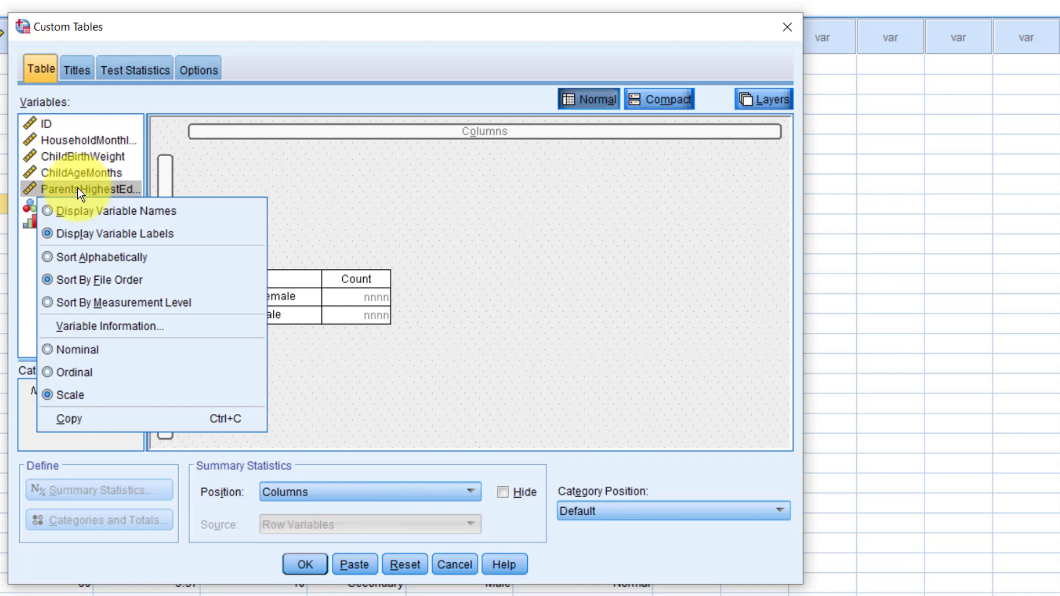
click(71, 373)
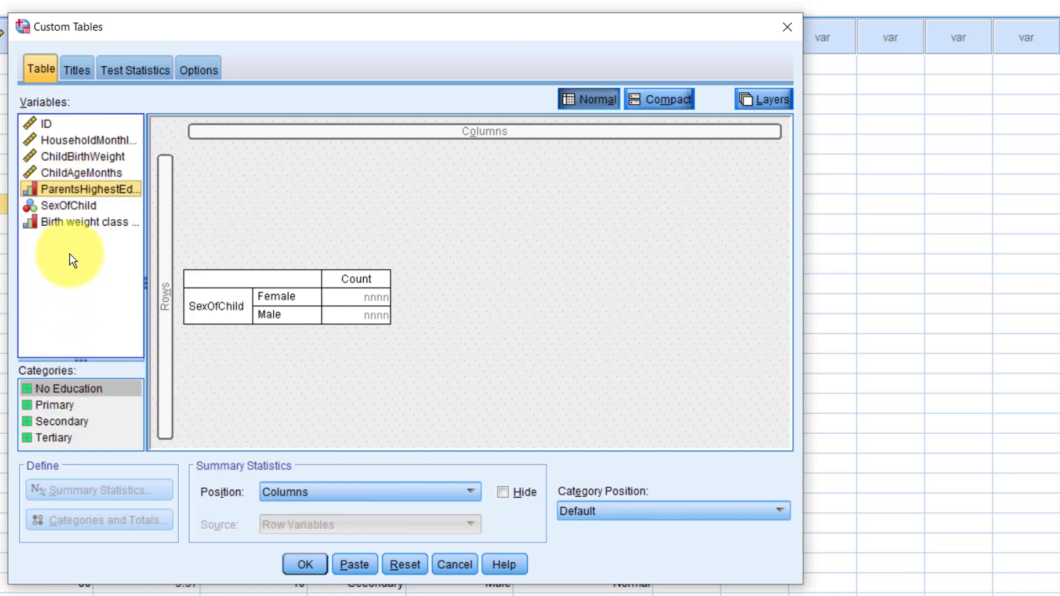
drag(84, 193, 243, 334)
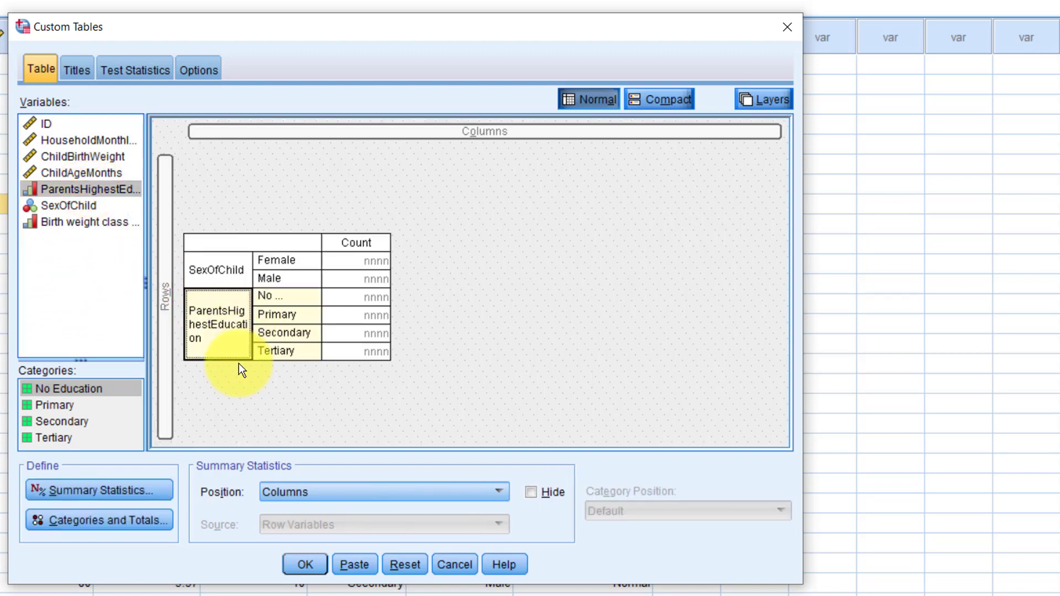
drag(78, 223, 243, 365)
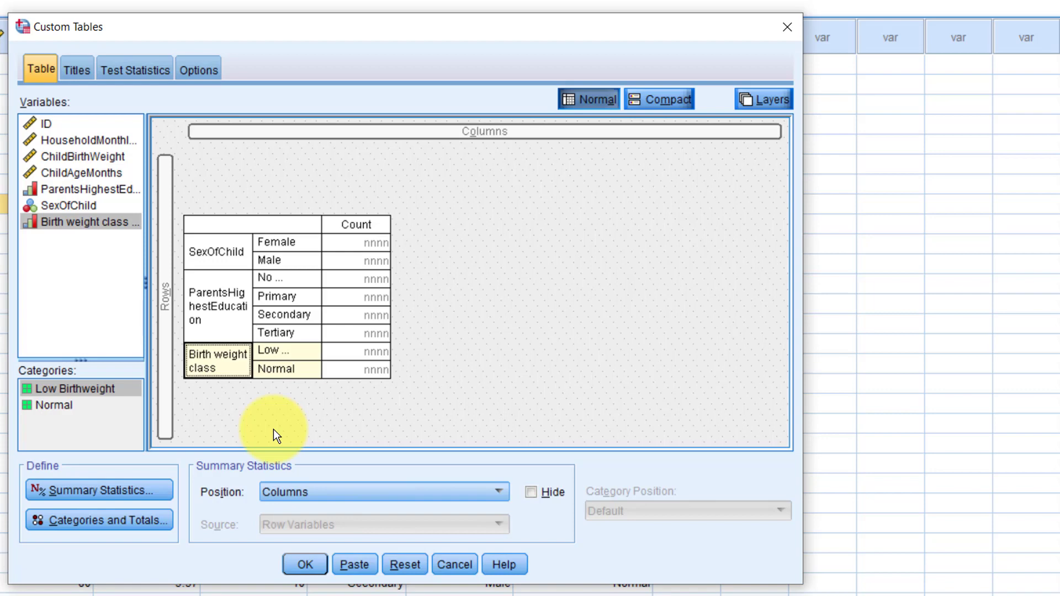
Step: Add Column N % beside Count in summary statistics and apply it to all row variables
click(236, 241)
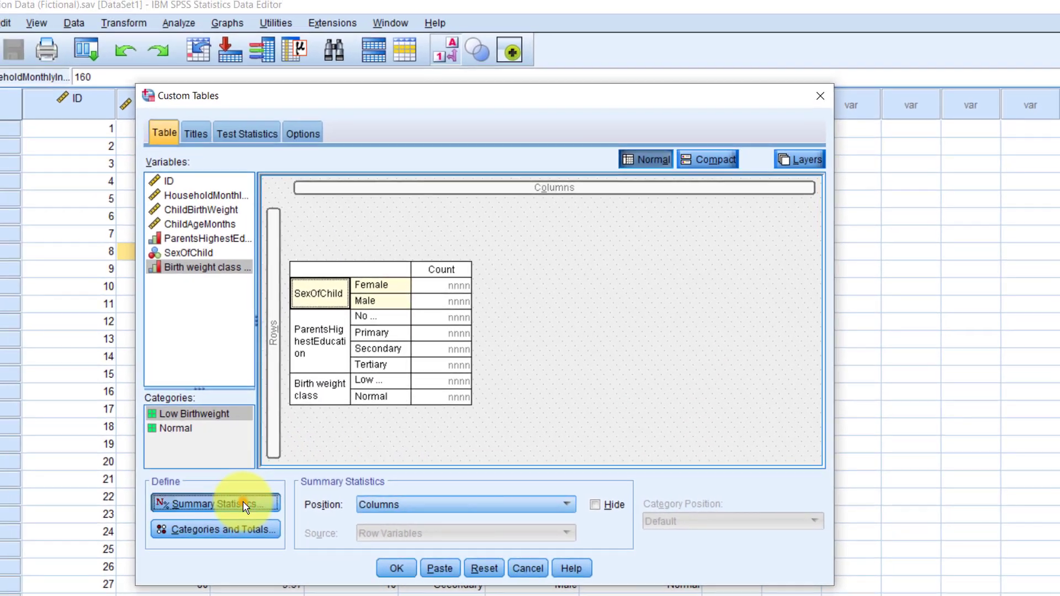
click(145, 490)
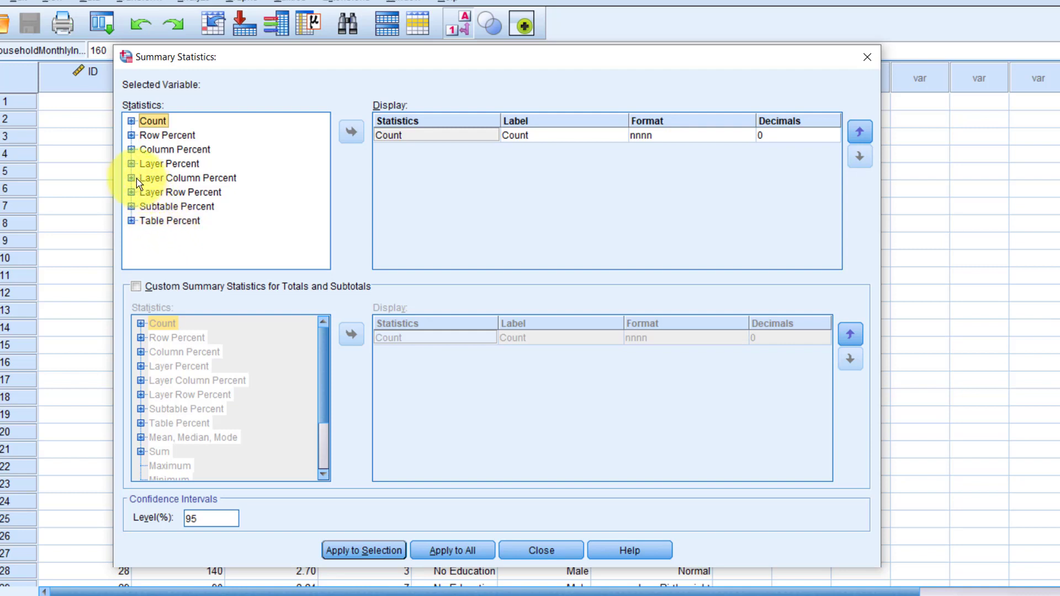
click(131, 150)
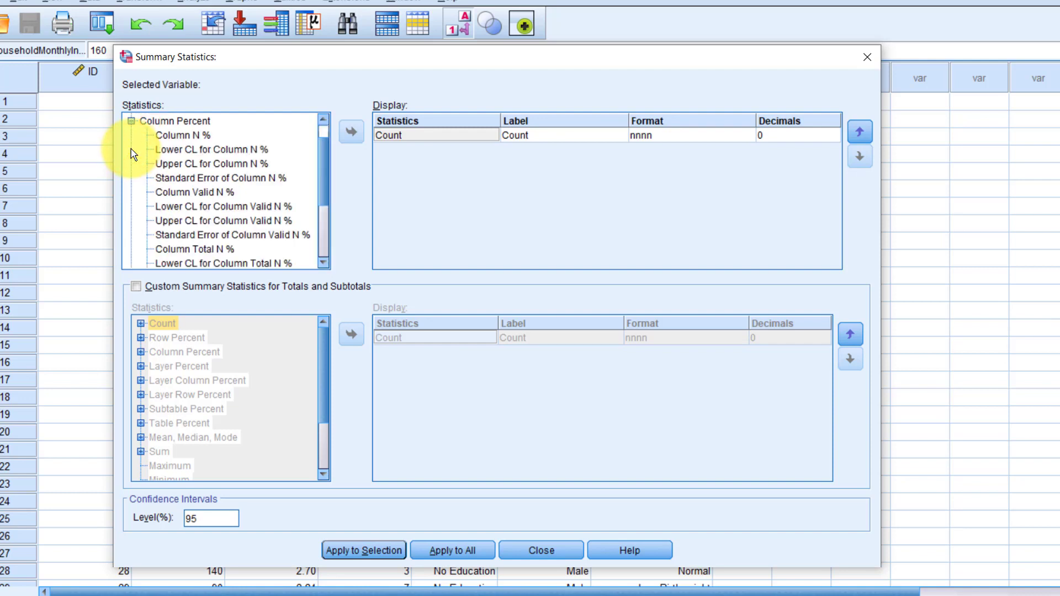
click(176, 139)
drag(176, 141, 393, 149)
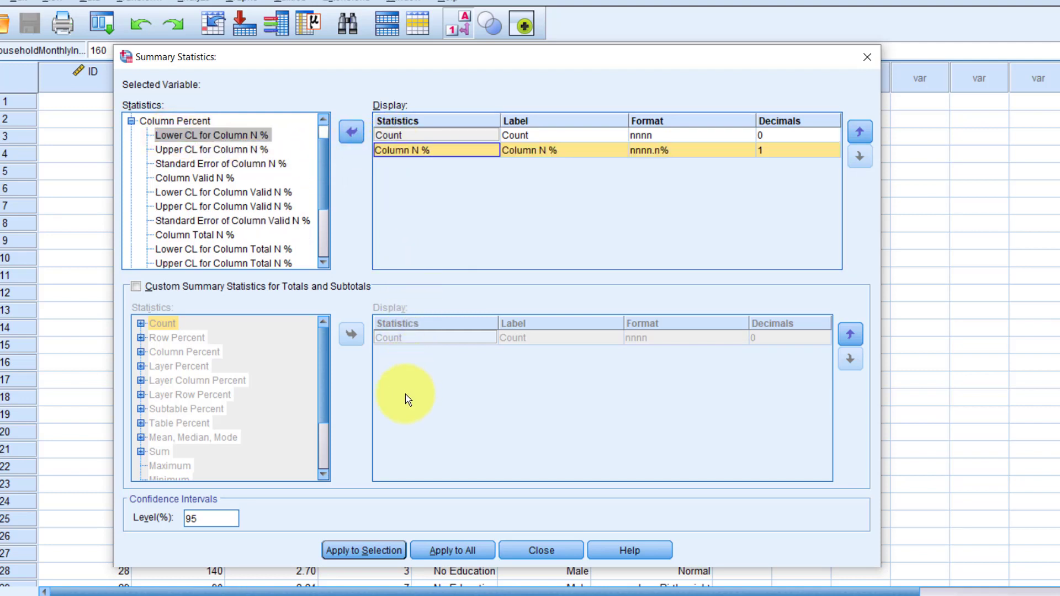
click(432, 551)
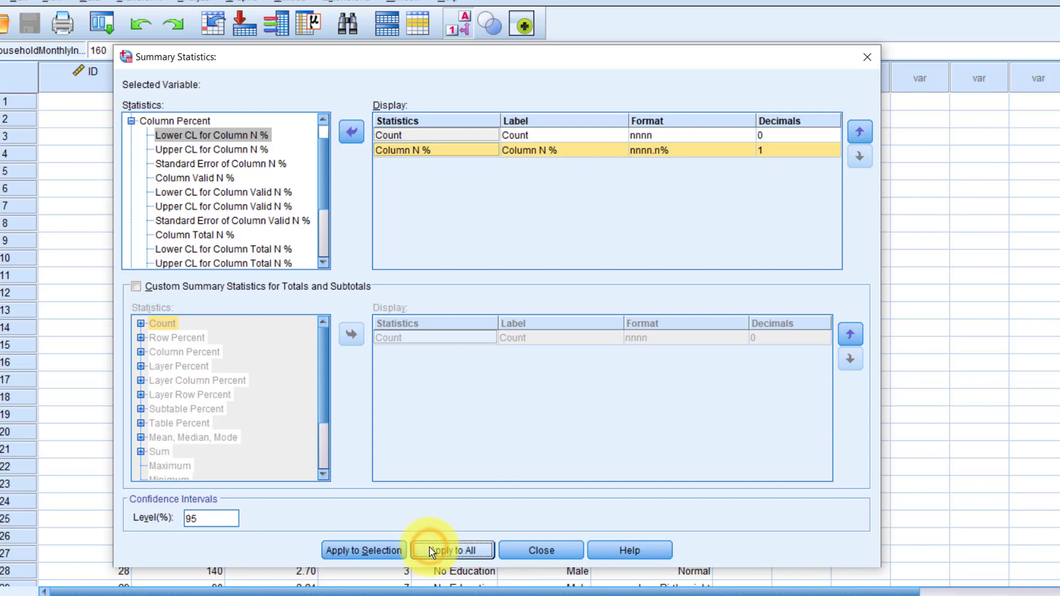
click(560, 555)
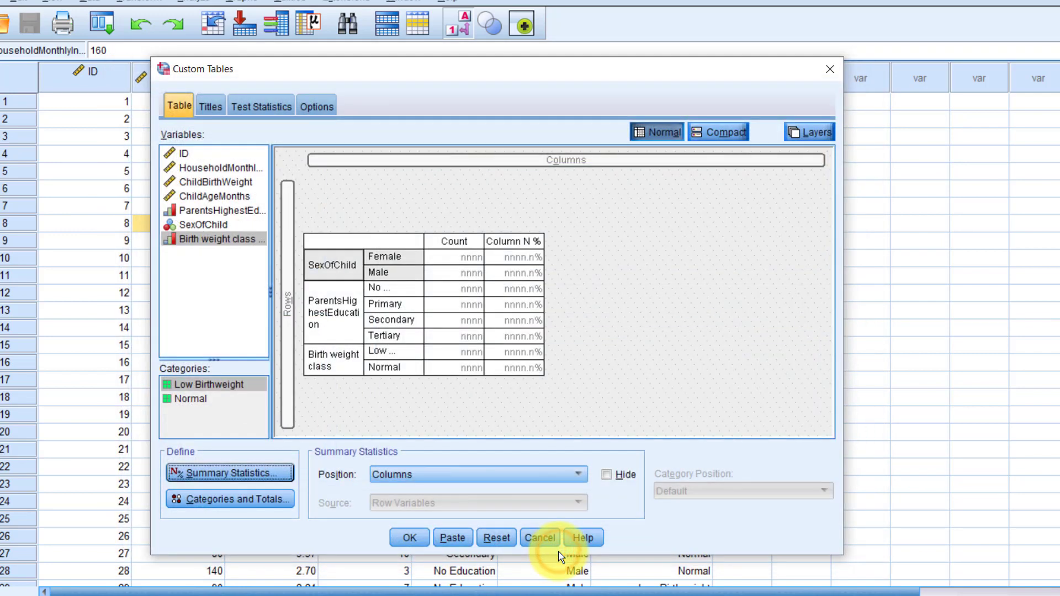
Step: Run the Count and Column N % table (Female 47.9%, Male 52.1%) and return to the data
click(409, 538)
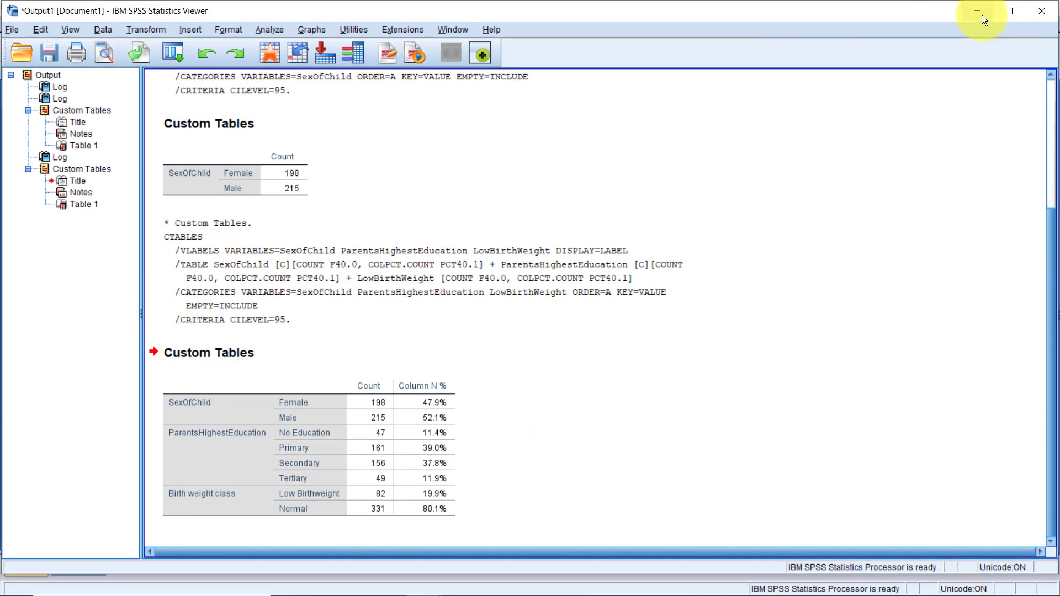
click(977, 11)
click(192, 24)
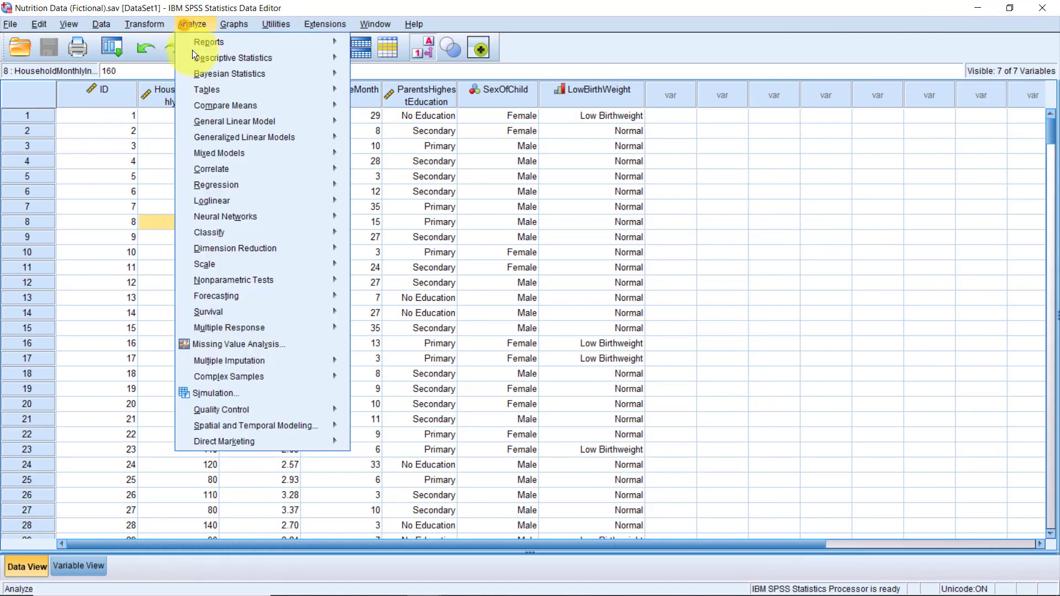
Step: Put Birth weight class across the columns and run the table split by Low Birthweight versus Normal
mouse_move(207, 94)
click(403, 94)
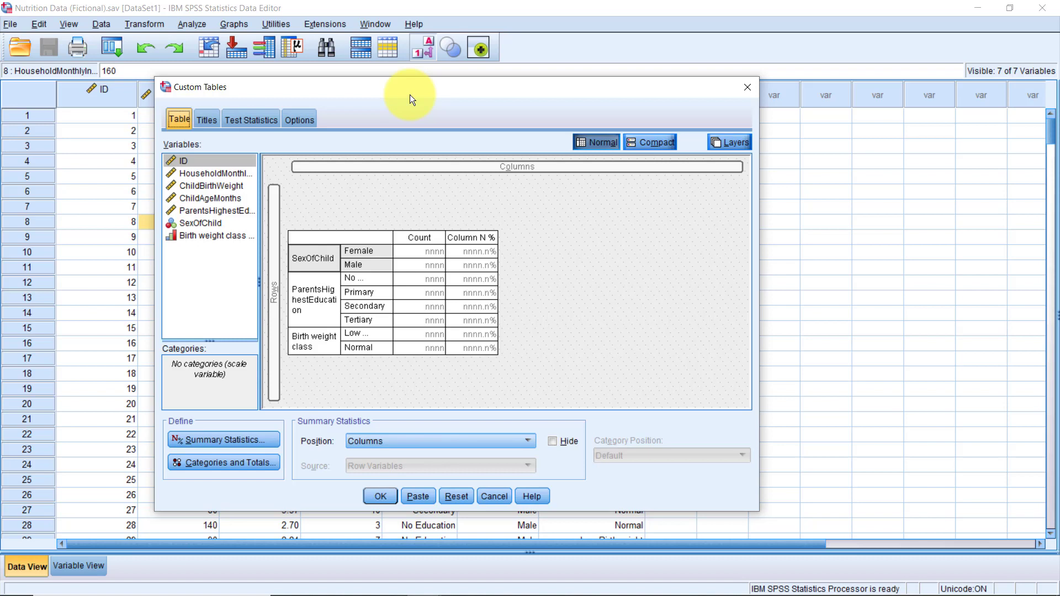
mouse_move(219, 235)
mouse_down()
mouse_move(292, 265)
mouse_move(301, 279)
mouse_move(379, 282)
mouse_move(391, 267)
mouse_move(367, 276)
mouse_move(295, 258)
mouse_move(298, 268)
mouse_move(391, 265)
mouse_move(447, 176)
mouse_up()
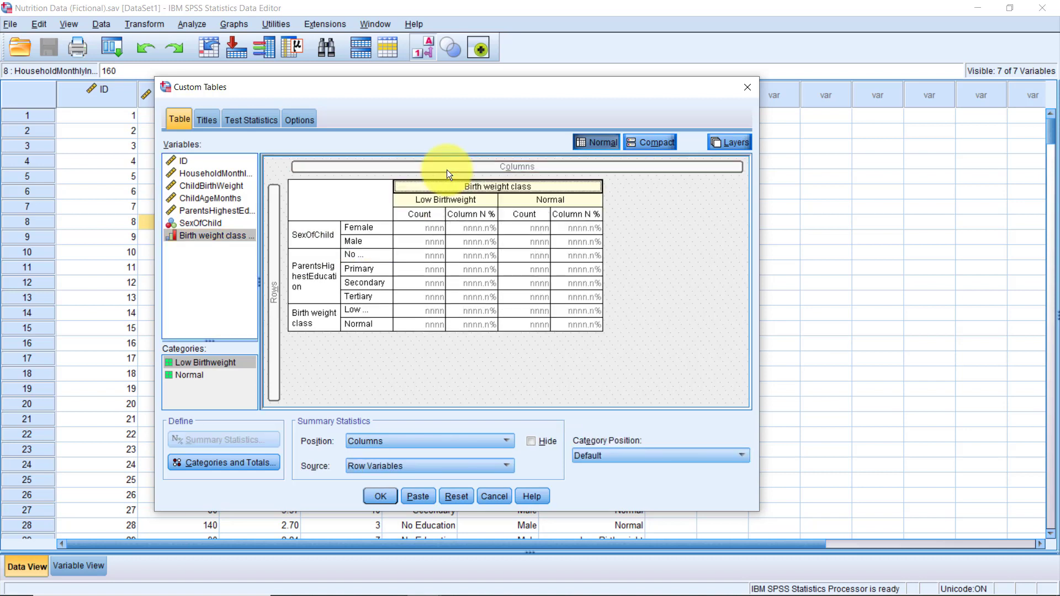
click(378, 492)
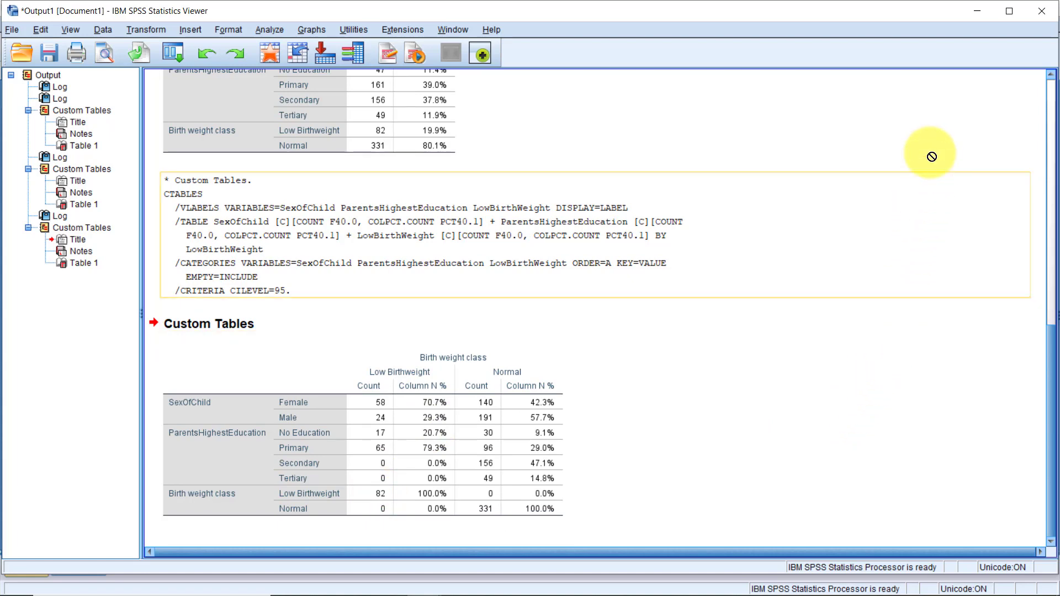
Step: Return to the dataset, reopen Custom Tables, and bring up the reset confirmation for the old layout
click(976, 12)
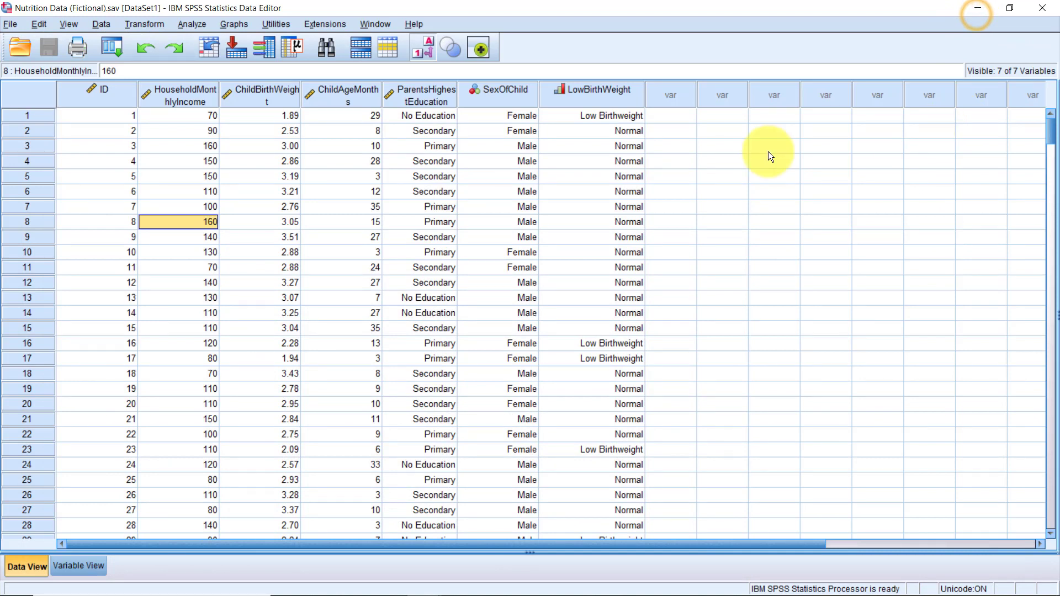
click(185, 23)
mouse_move(316, 91)
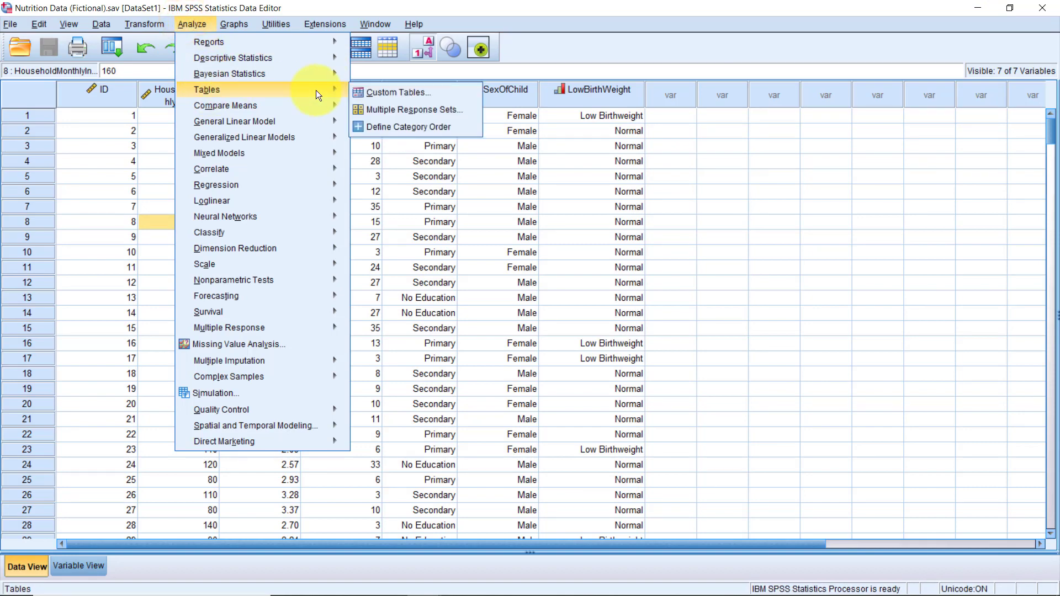
click(367, 89)
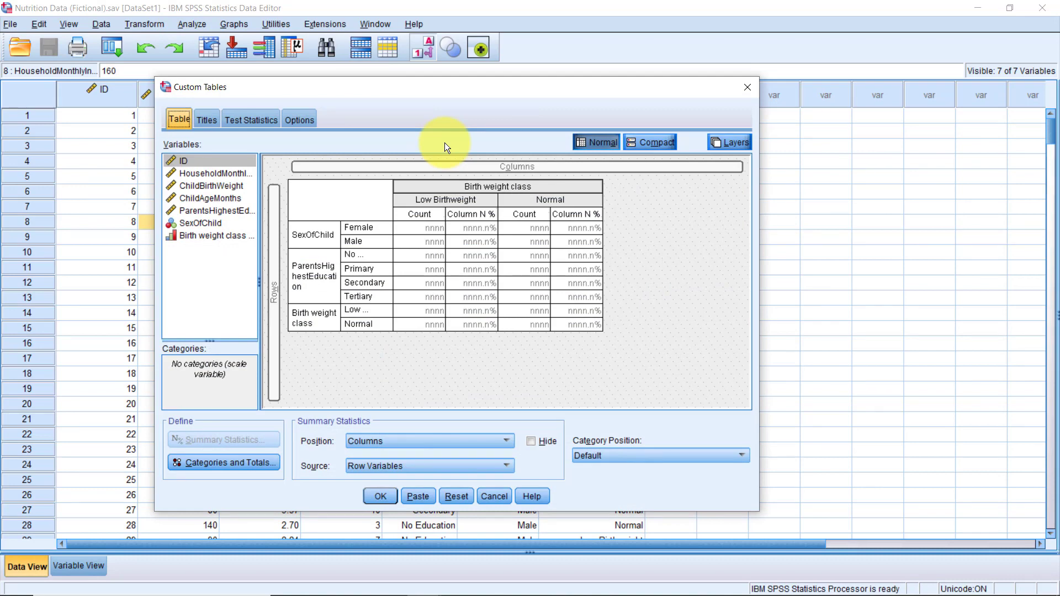
click(453, 496)
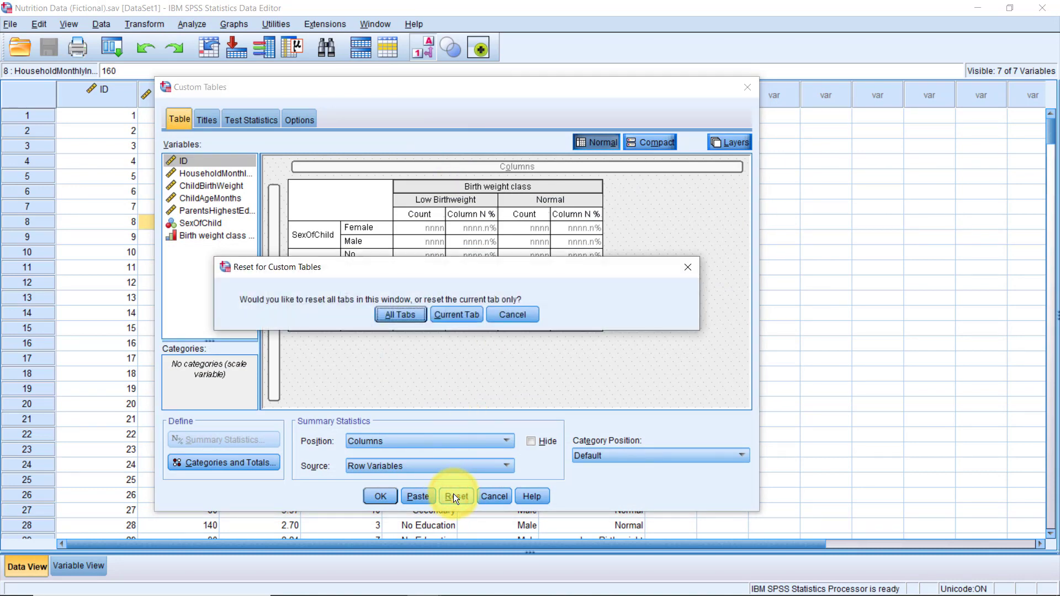
Step: Reset all tabs and lay out mean ChildBirthWeight by SexOfChild rows
click(400, 316)
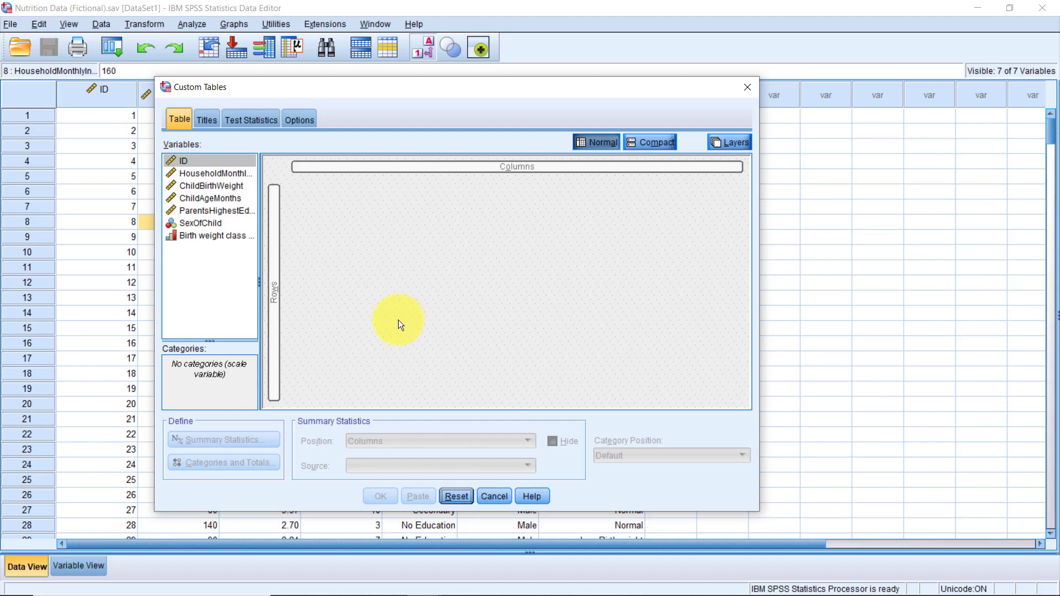
drag(197, 225, 282, 251)
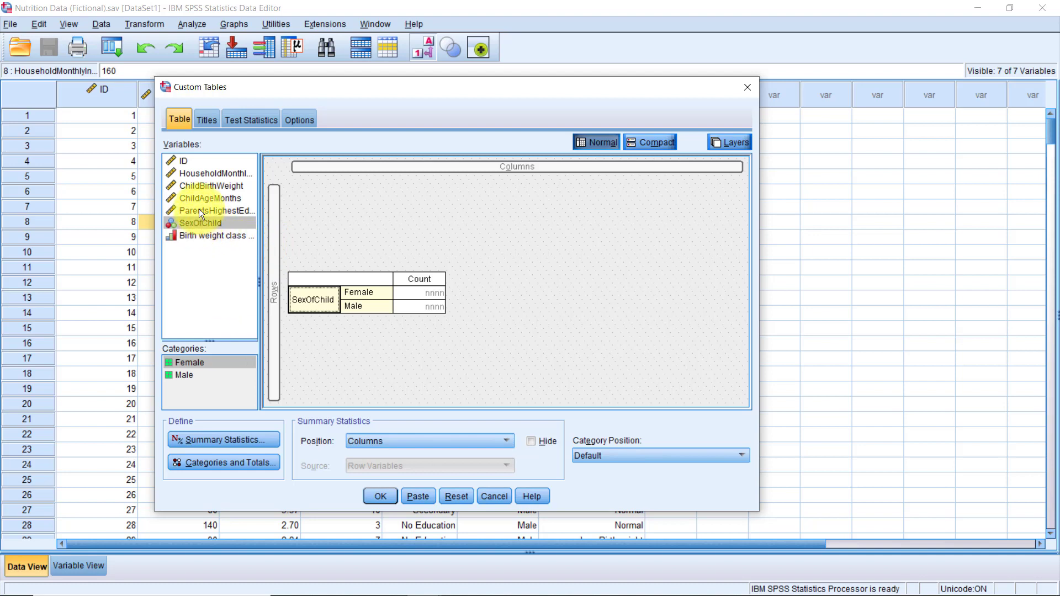
drag(203, 187, 388, 305)
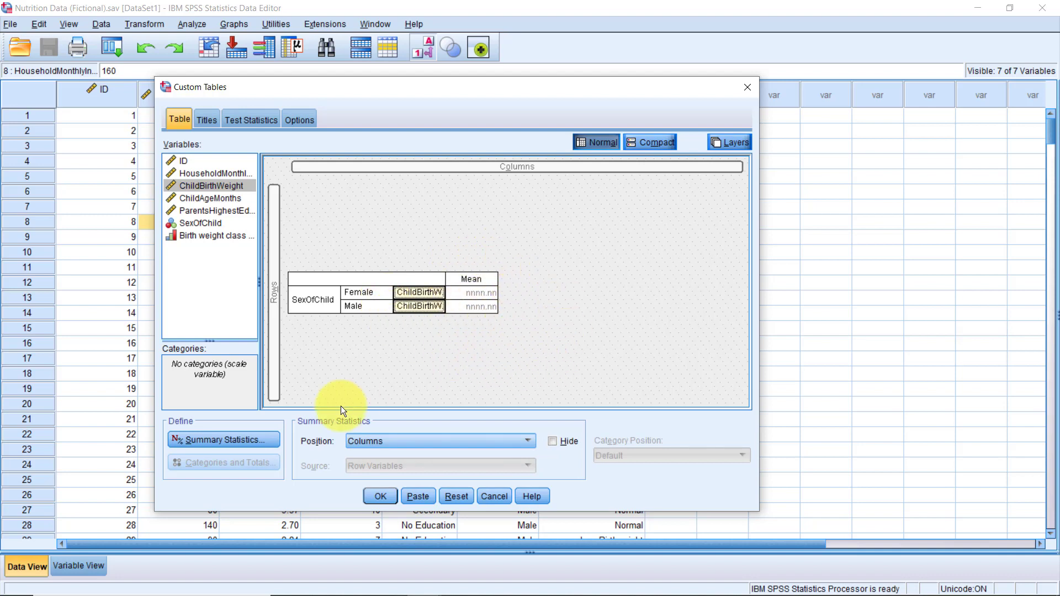
Step: Add Count and Std. Deviation beside Mean for ChildBirthWeight and apply them to the selection
click(247, 445)
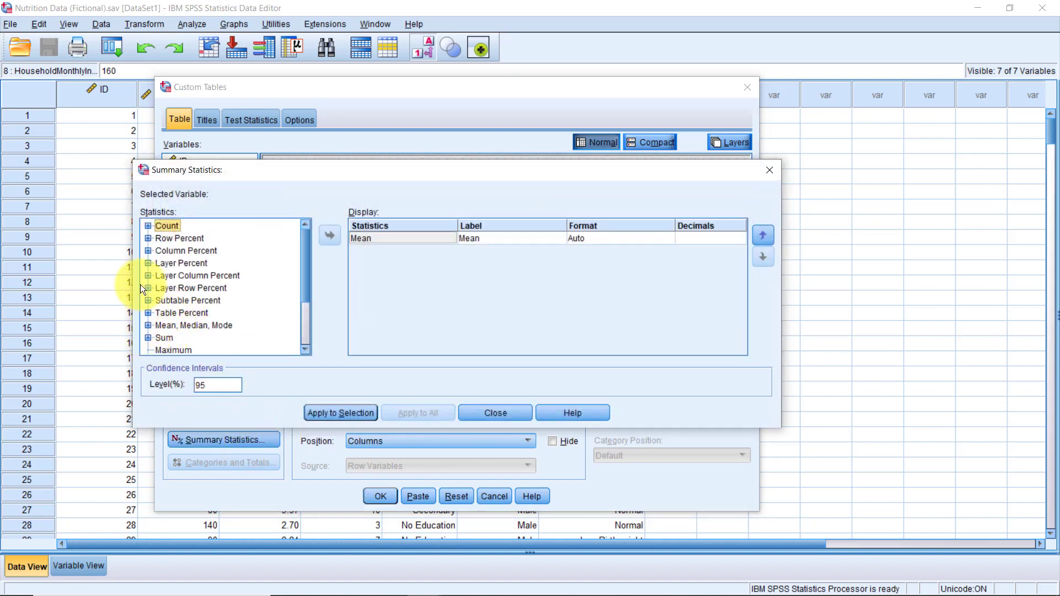
click(148, 226)
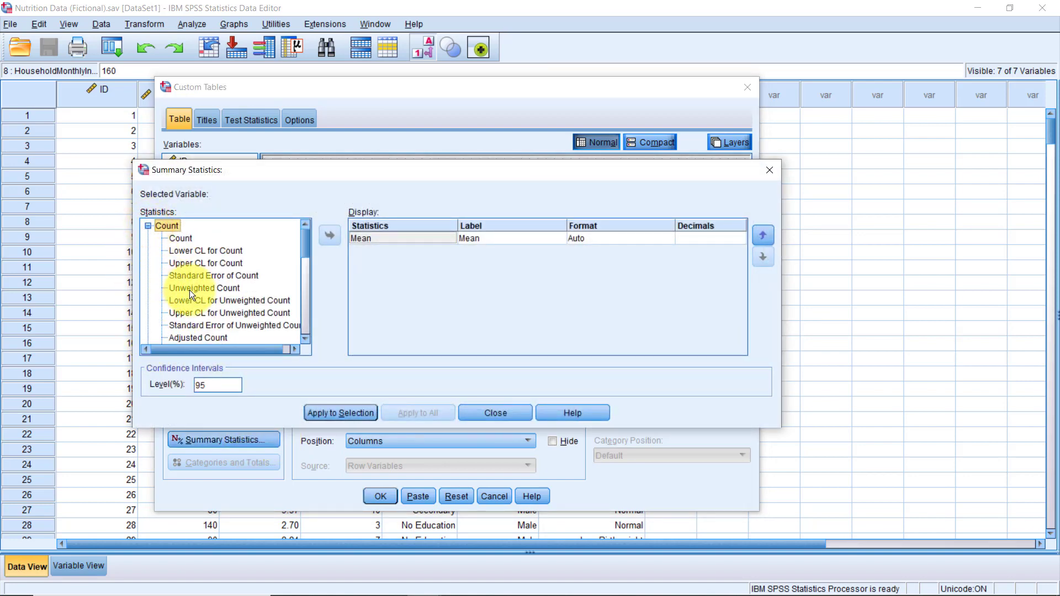
drag(180, 240, 360, 247)
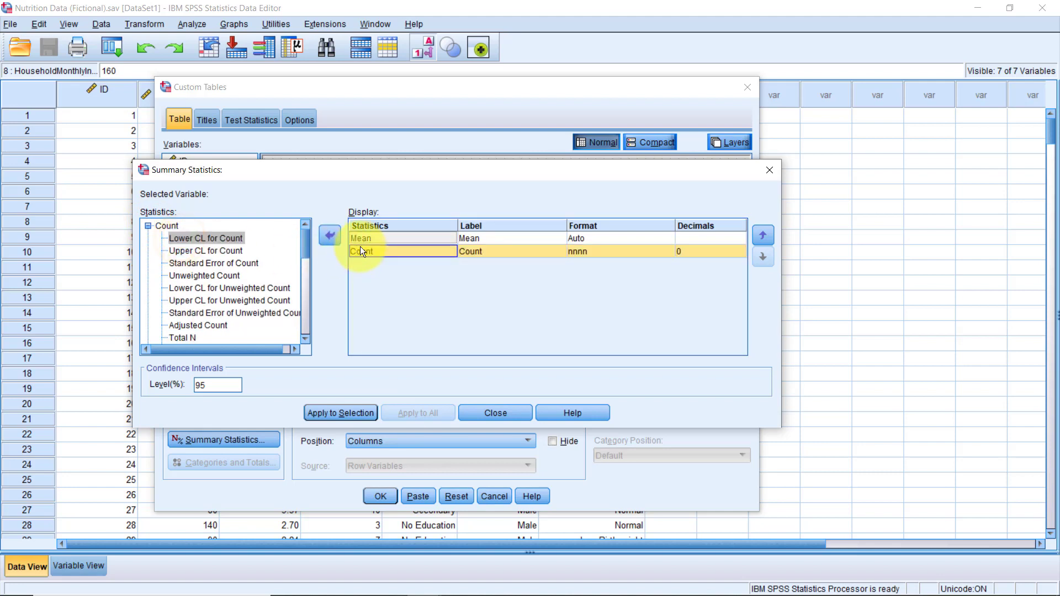
scroll(190, 270, down, 8)
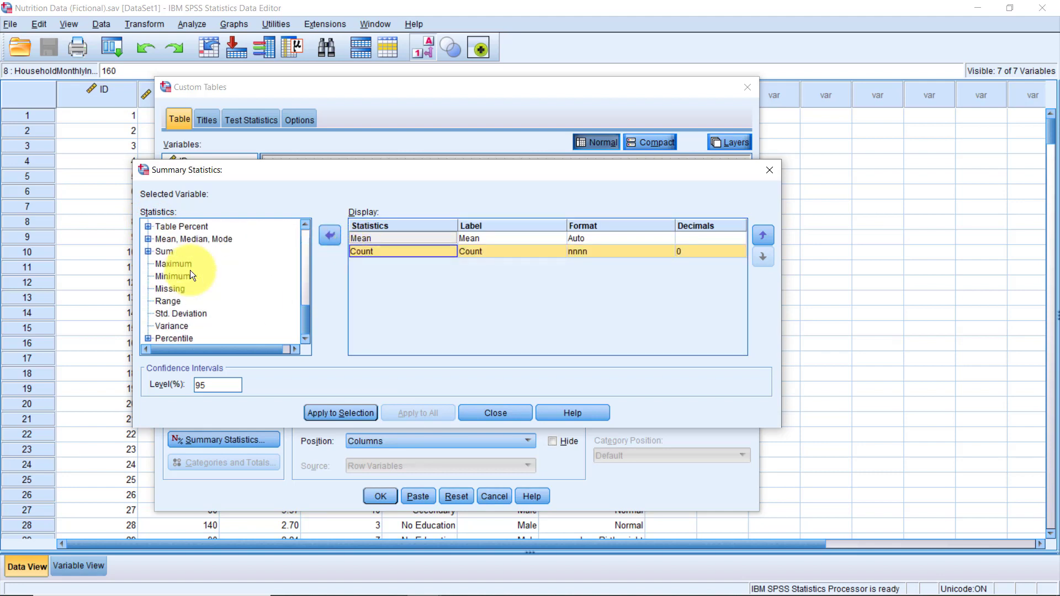
drag(160, 313, 356, 276)
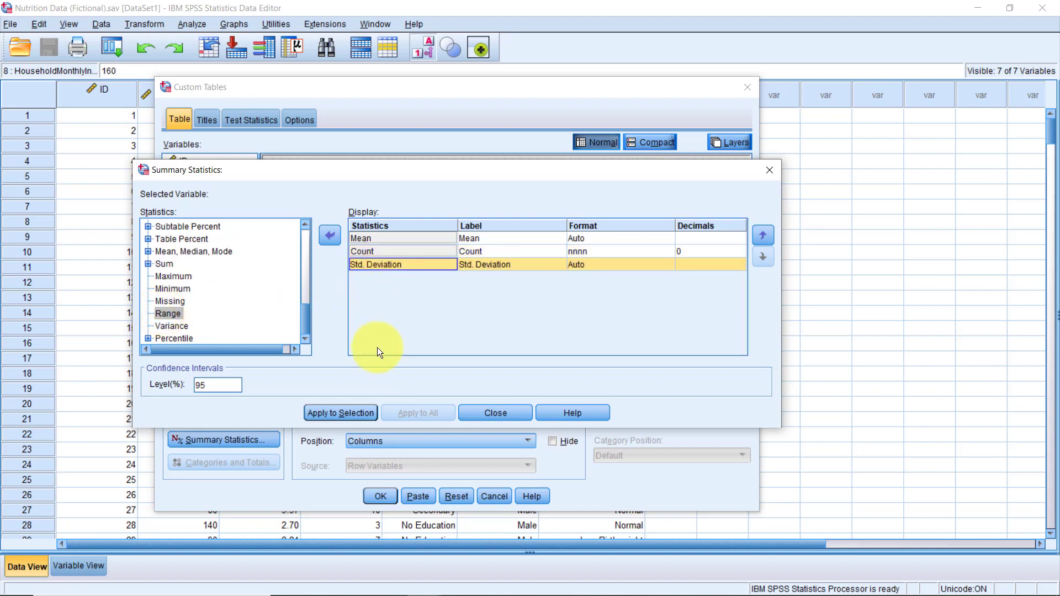
click(350, 414)
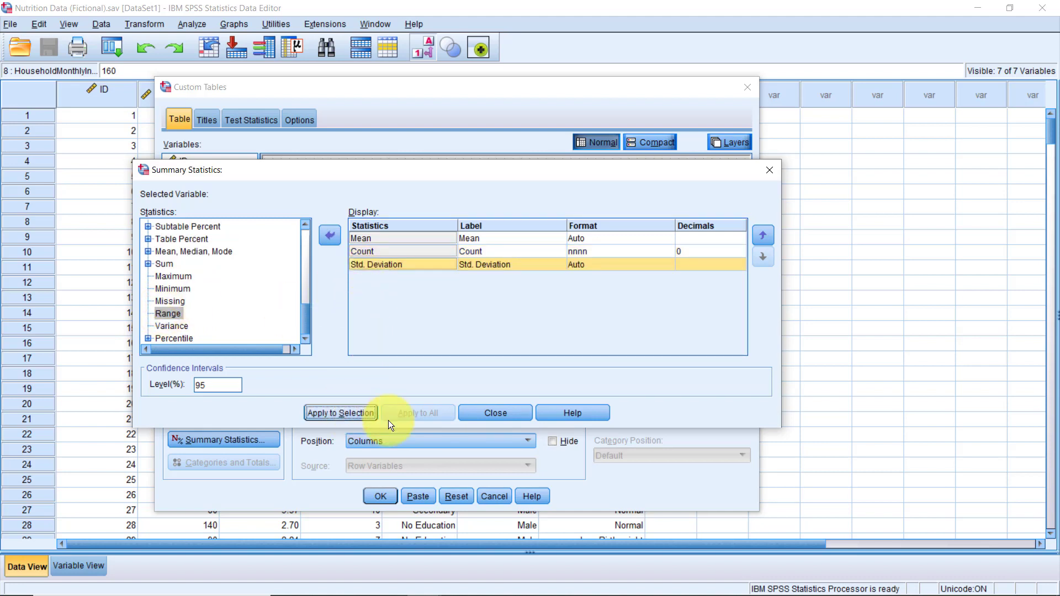
click(486, 415)
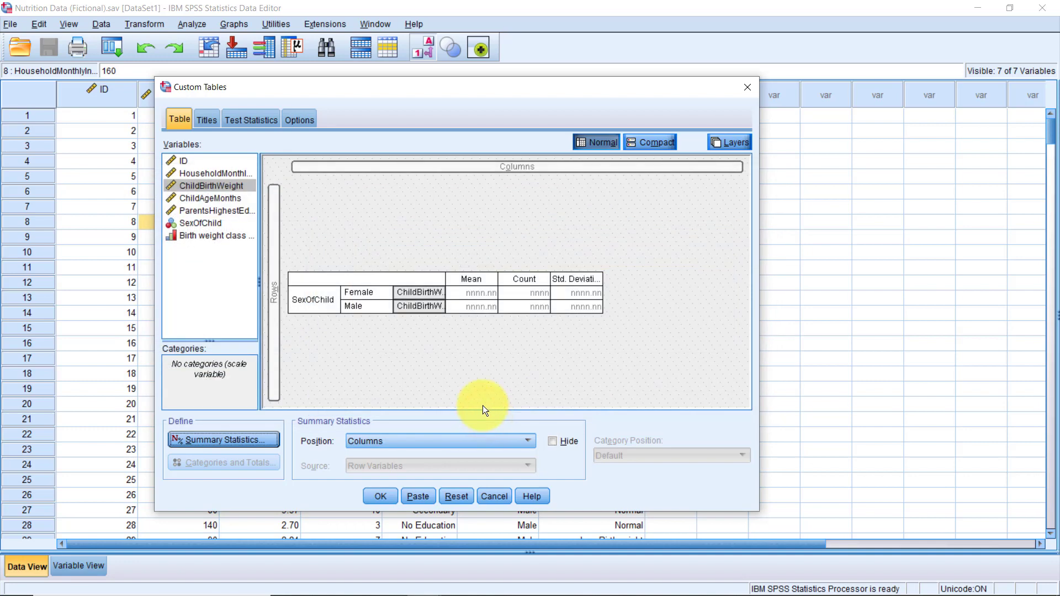
Step: Run the birth weight by sex table and reopen the Custom Tables builder from the data
click(381, 497)
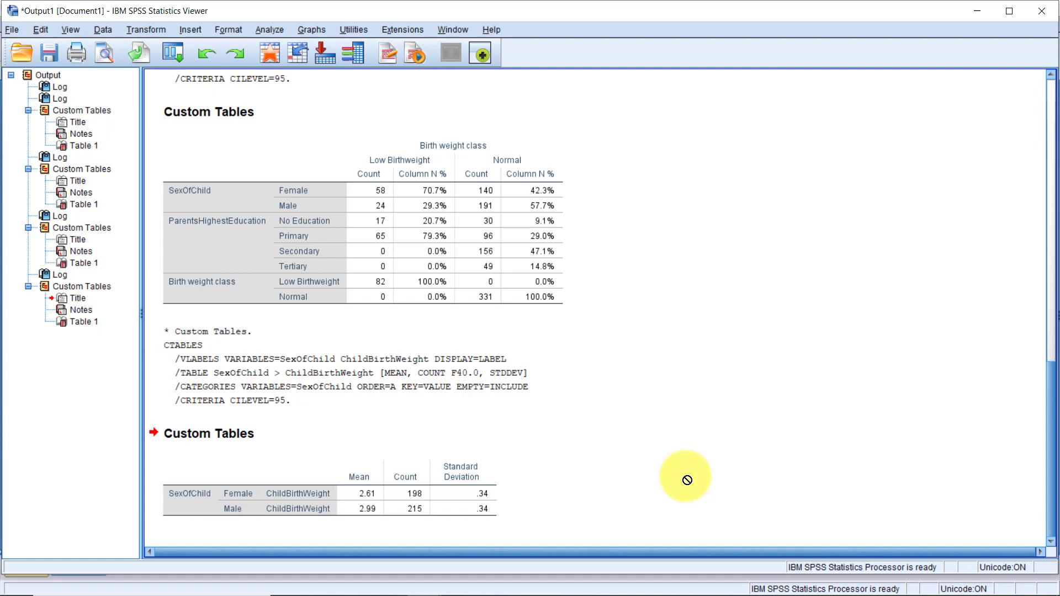
click(983, 11)
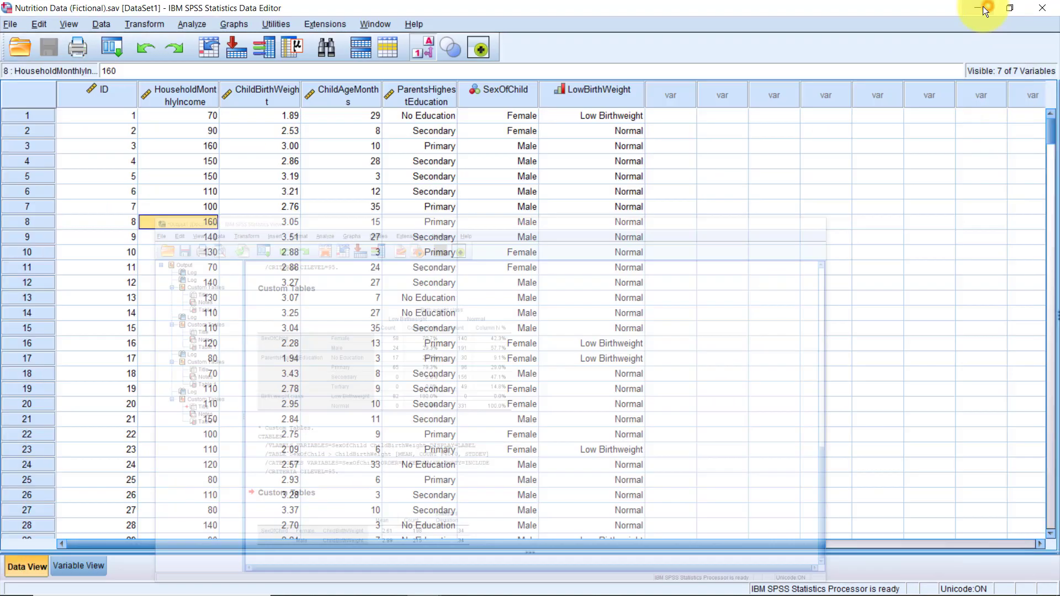
click(191, 24)
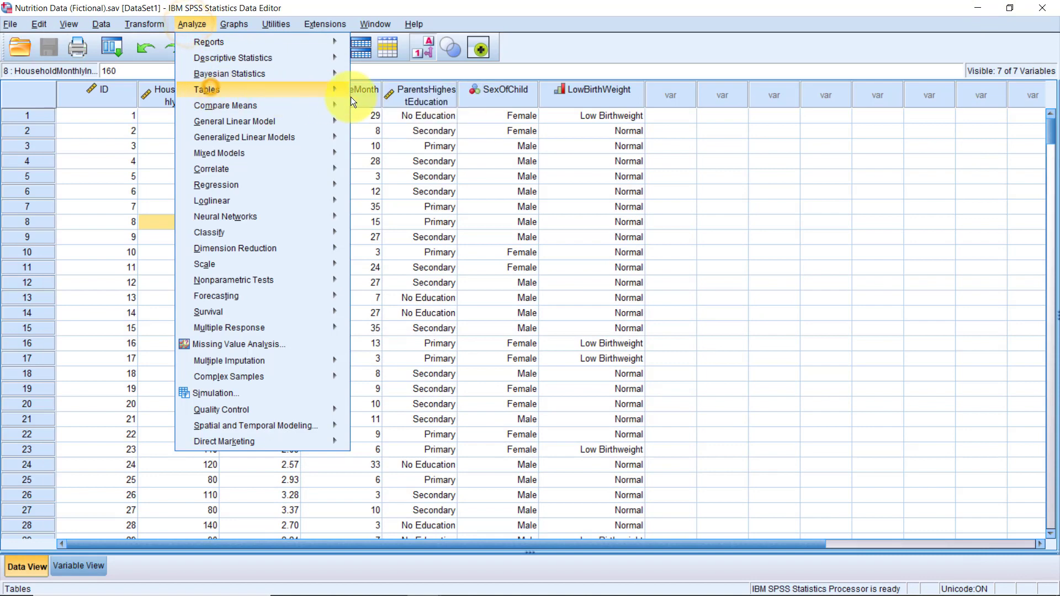
click(378, 93)
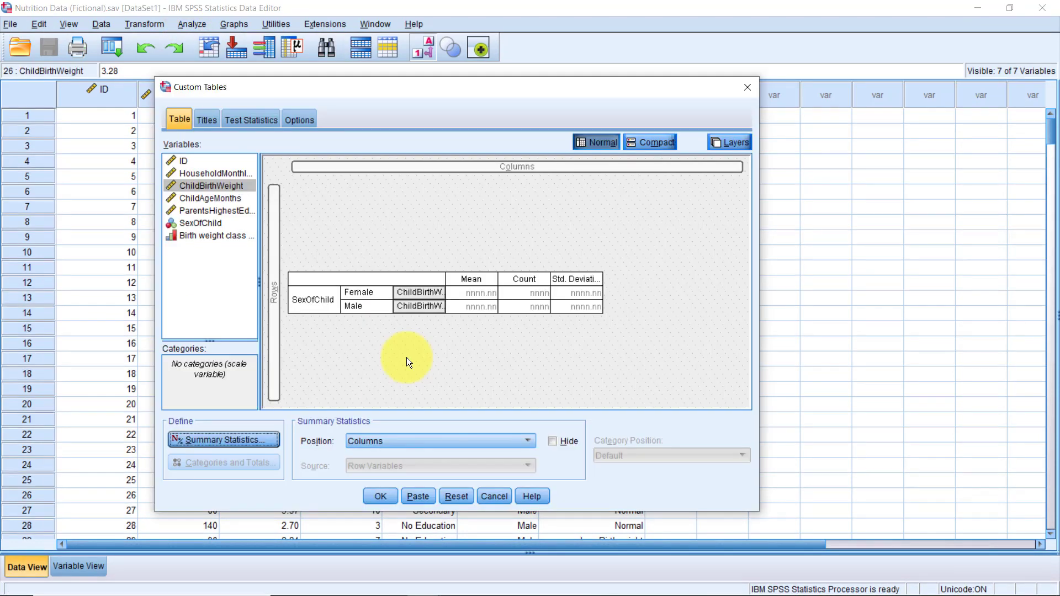
Step: Place SexOfChild in the columns and ordinal ParentsHighestEducation in the rows
drag(306, 300, 479, 172)
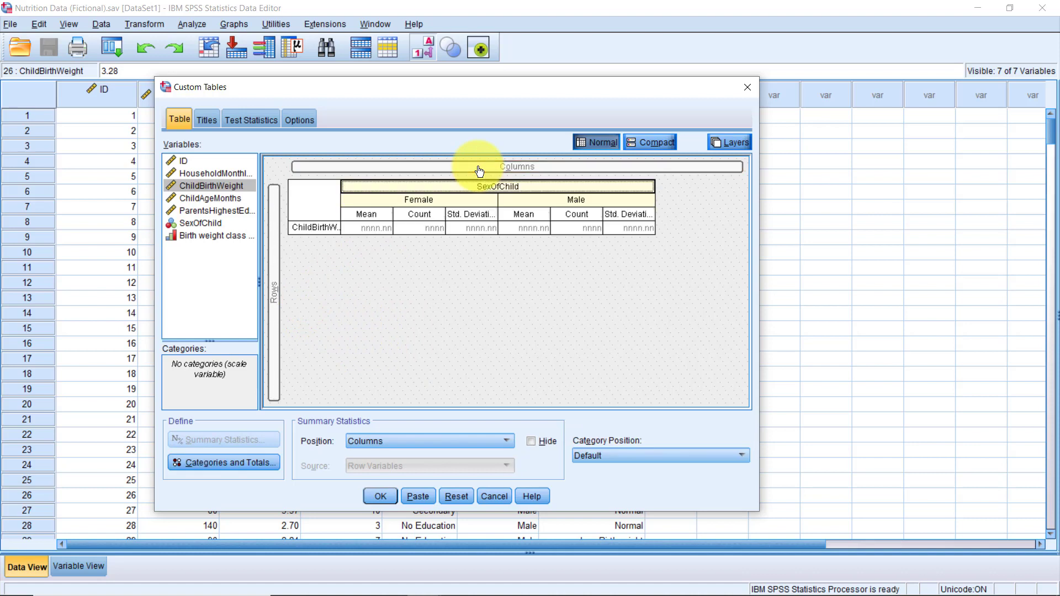
right_click(193, 213)
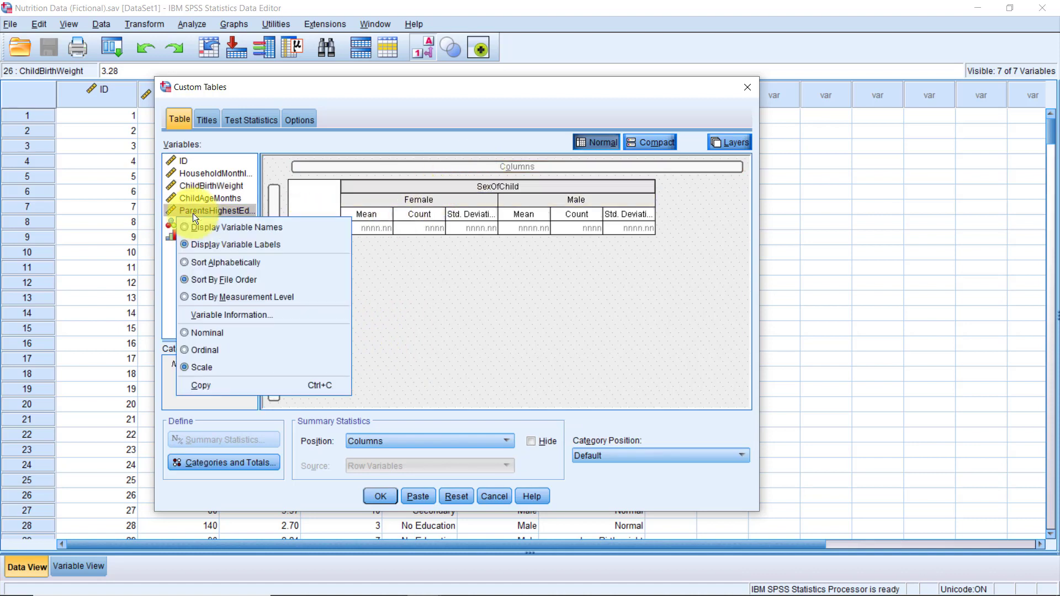
click(210, 352)
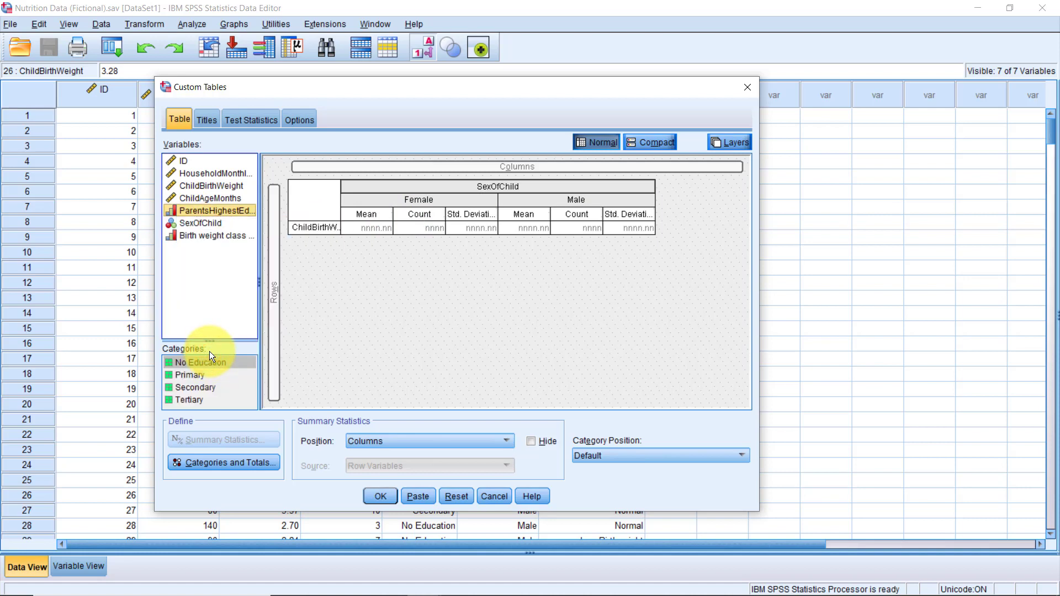
drag(215, 212, 292, 232)
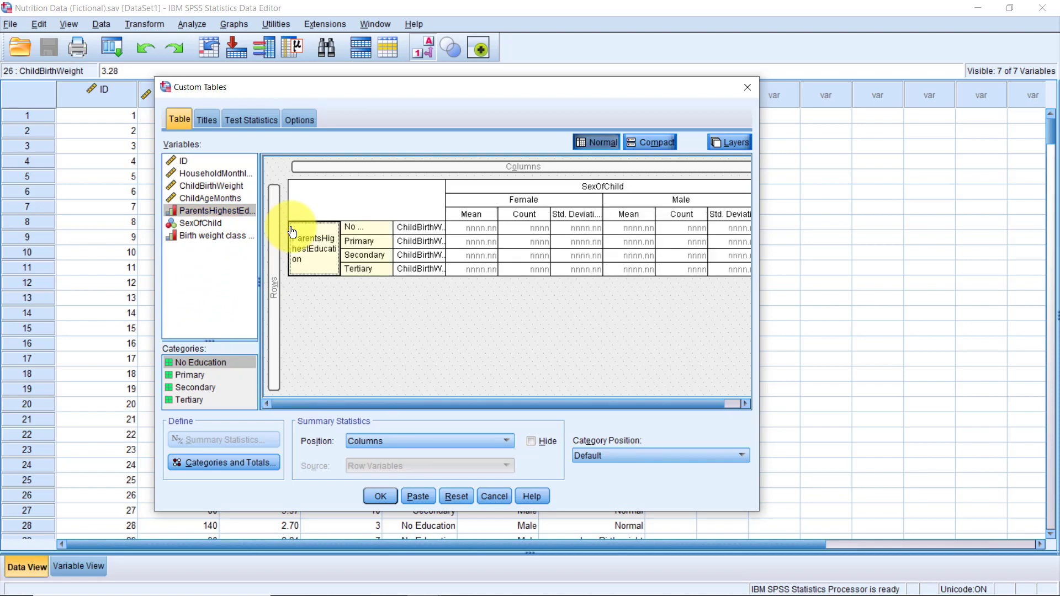
Step: Generate the Custom Tables output of ChildBirthWeight mean, count and SD by ParentsHighestEducation and SexOfChild
click(373, 499)
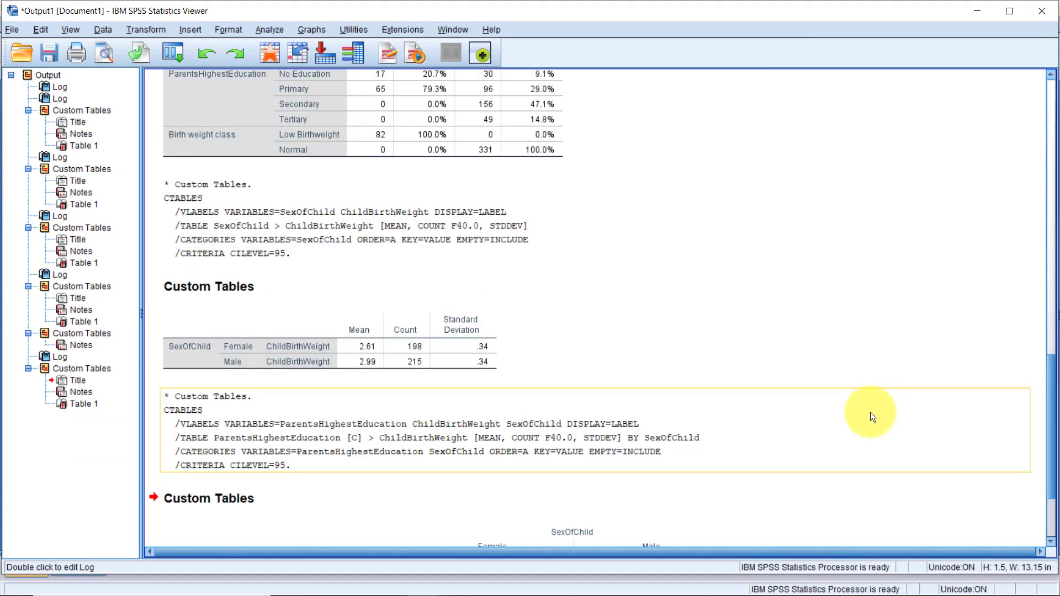